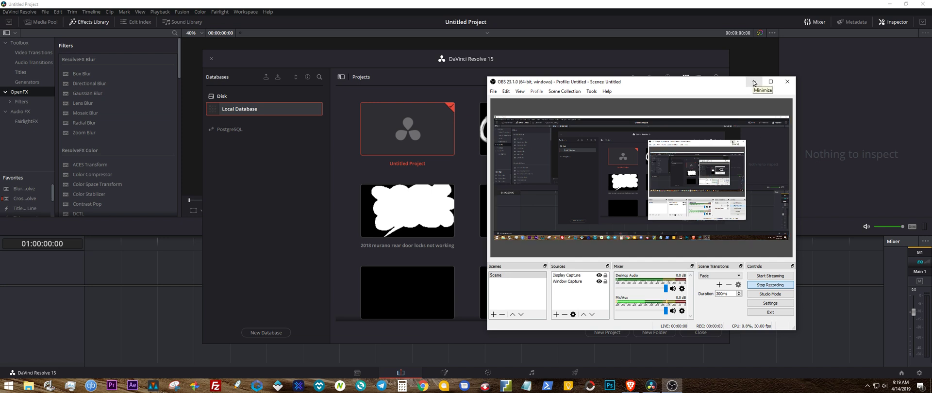
Close the Project Manager and quit DaVinci Resolve 15, leaving the desktop showing
click(753, 82)
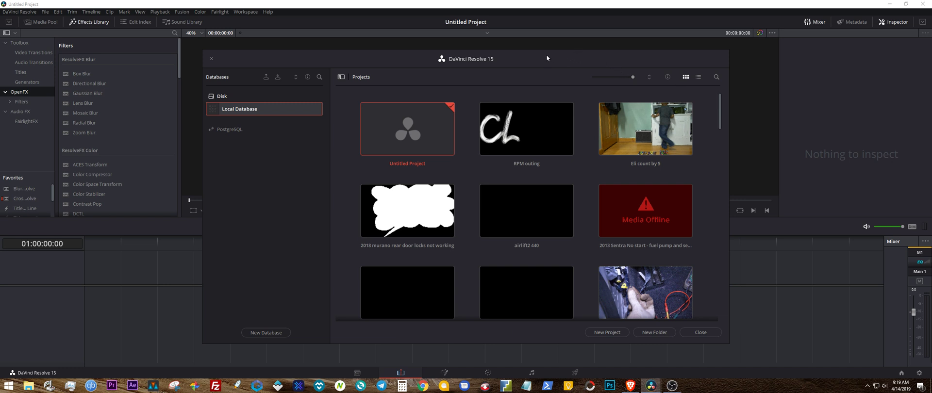
drag(547, 58, 576, 69)
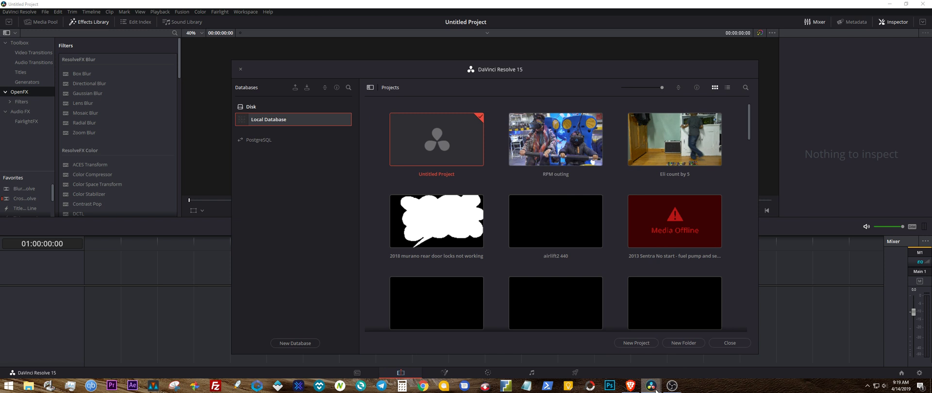
click(240, 70)
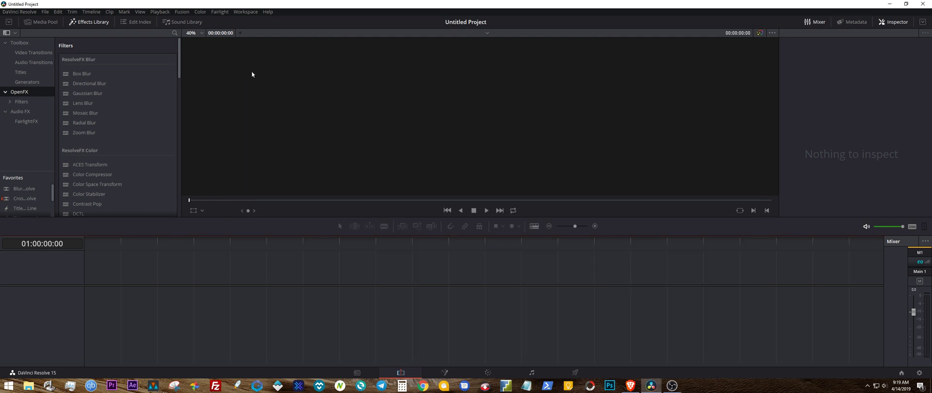
click(922, 4)
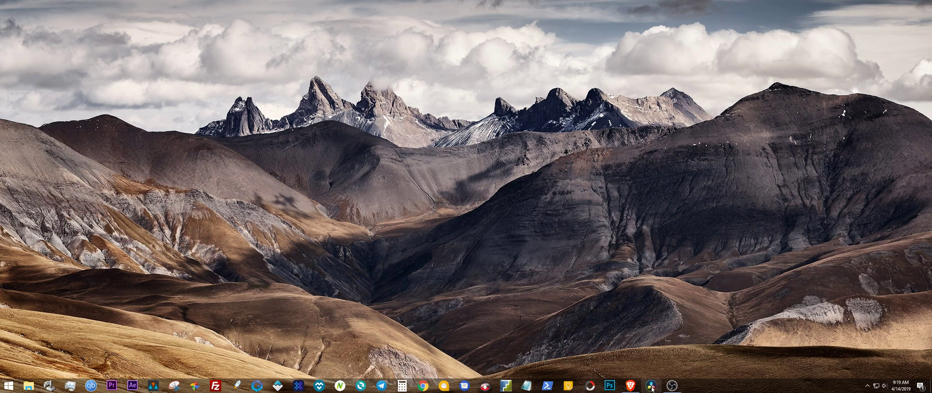
Open C:\Program Files in File Explorer via This PC and Local Disk (C:)
click(30, 386)
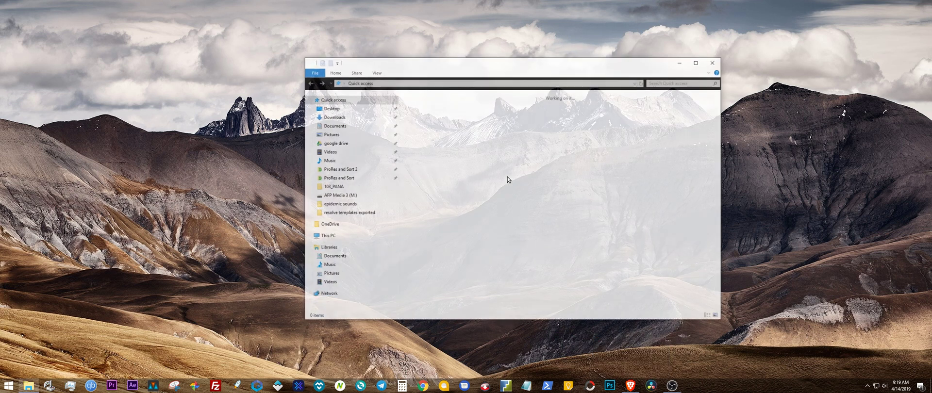
click(327, 236)
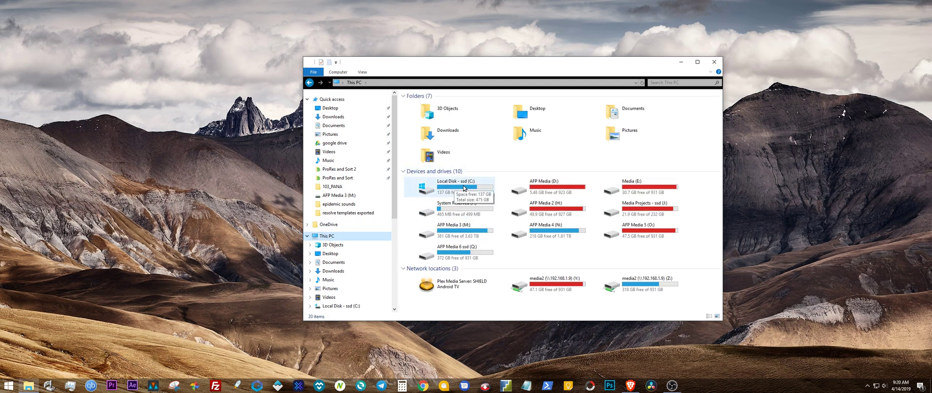
double_click(465, 188)
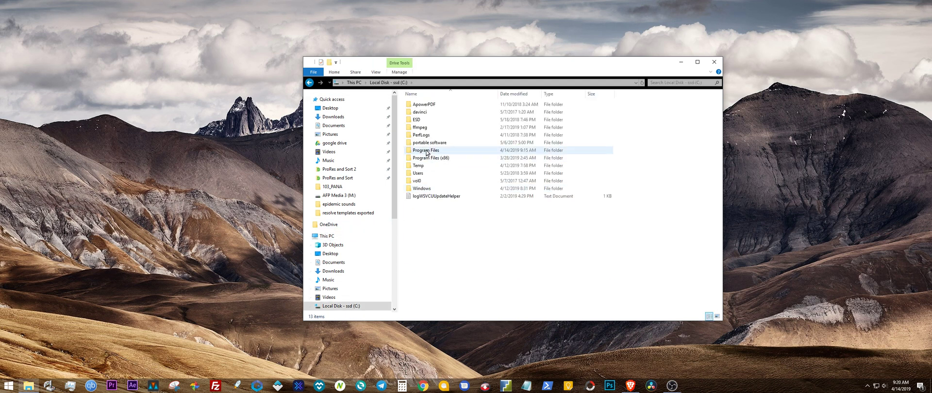
double_click(425, 150)
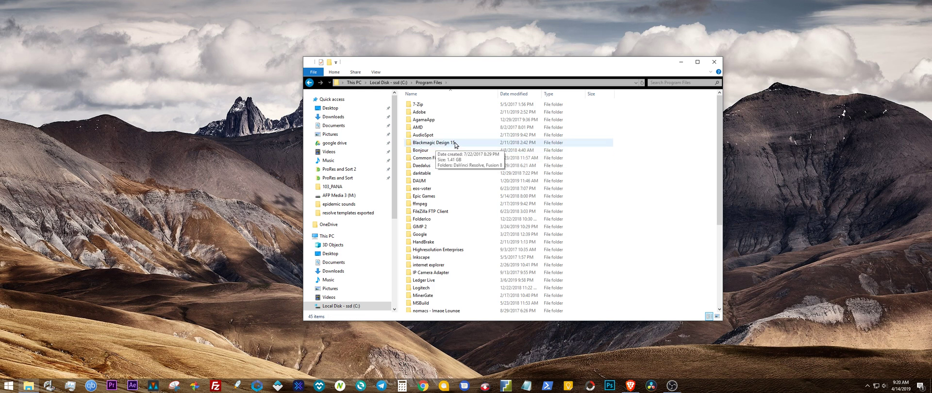
Begin renaming the Blackmagic Design 15 folder, then leave its name unchanged
click(442, 143)
click(441, 143)
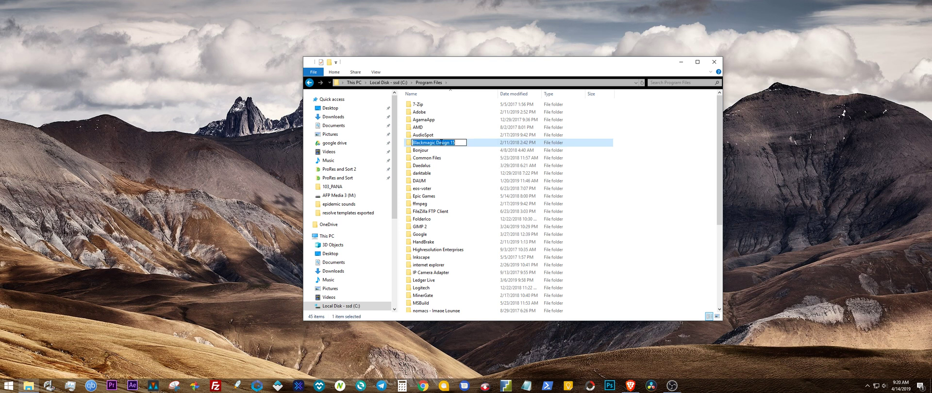
click(460, 144)
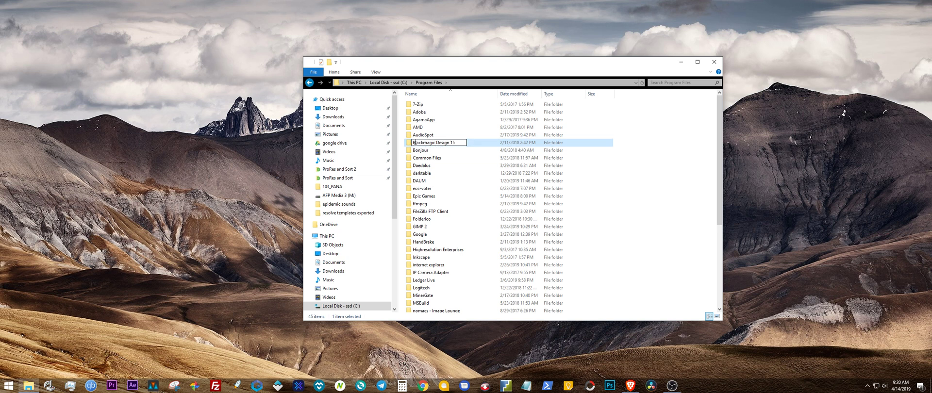
click(456, 156)
click(432, 145)
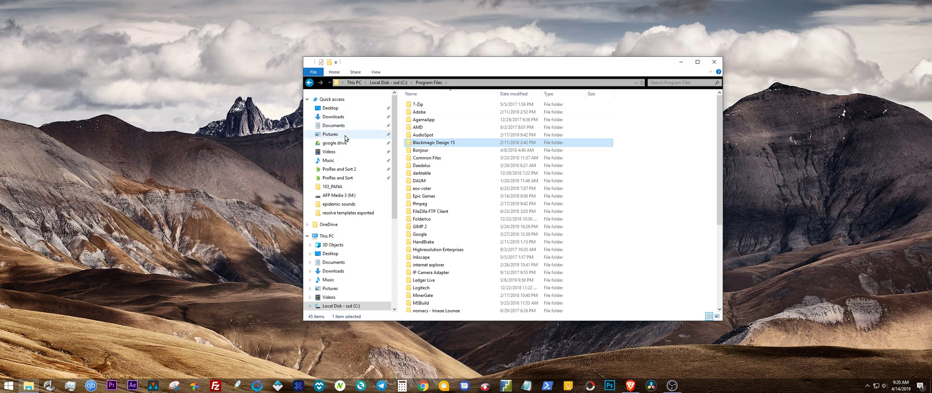
Extract the DaVinci_Resolve_16.0b1_Windows zip in Downloads\software into its own folder with 7-Zip
click(334, 119)
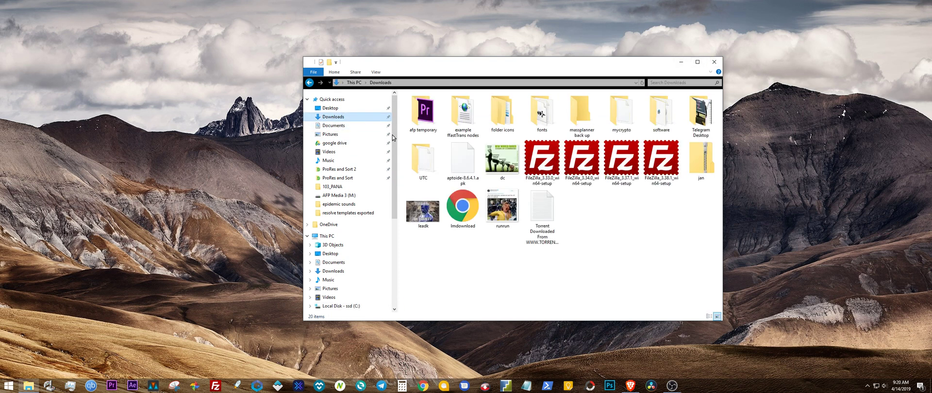
click(660, 121)
double_click(660, 121)
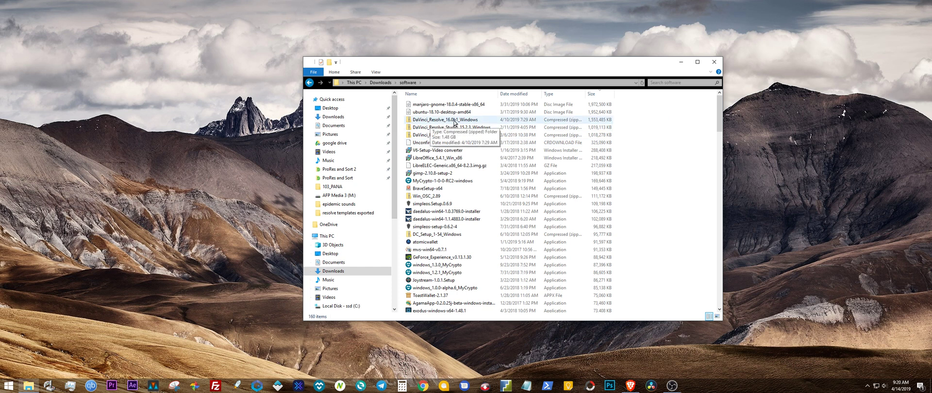
right_click(455, 123)
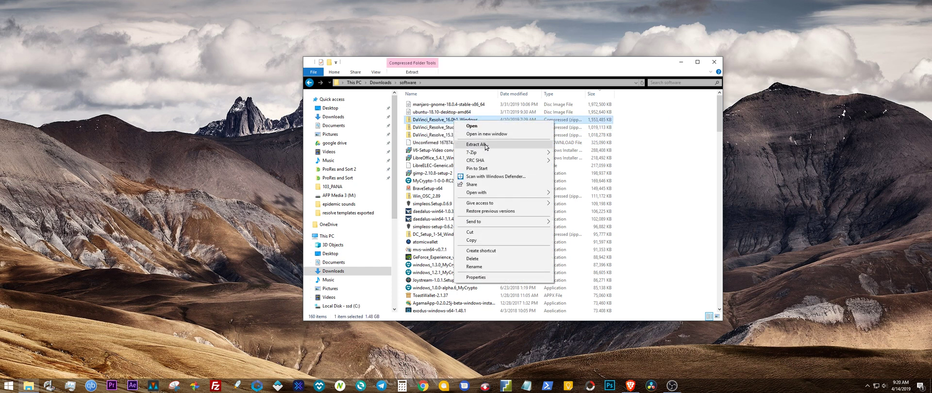
mouse_move(512, 154)
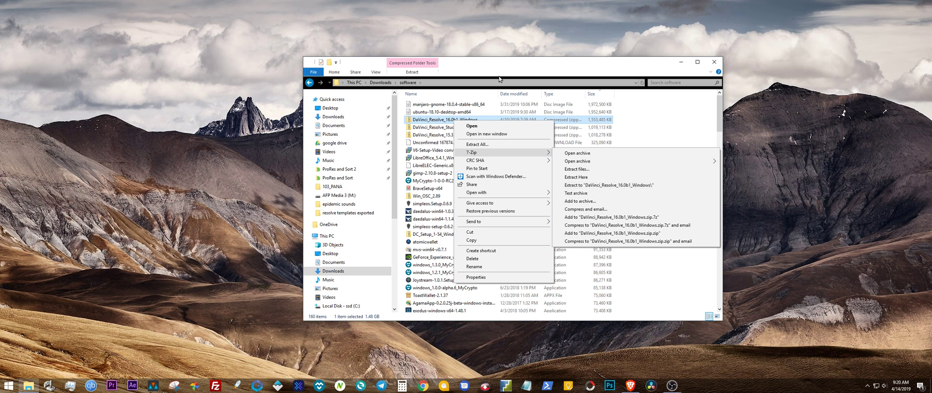
click(620, 186)
Open the extracted DaVinci_Resolve_16.0b1_Windows folder
scroll(558, 190, down, 12)
scroll(558, 191, down, 20)
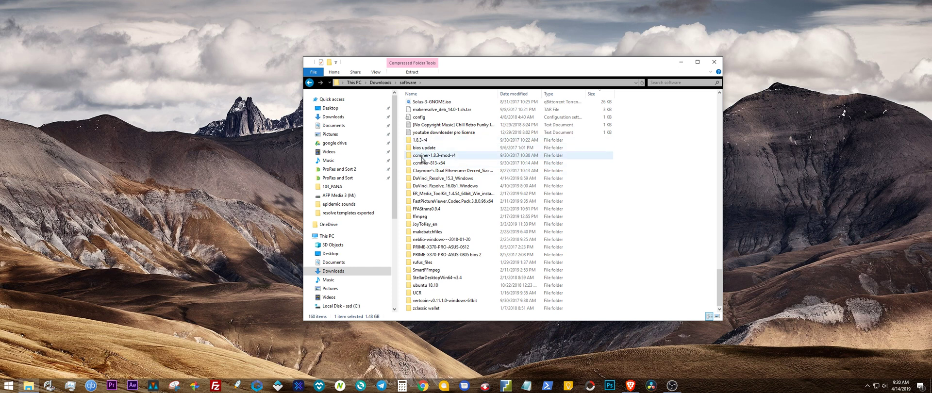
click(433, 187)
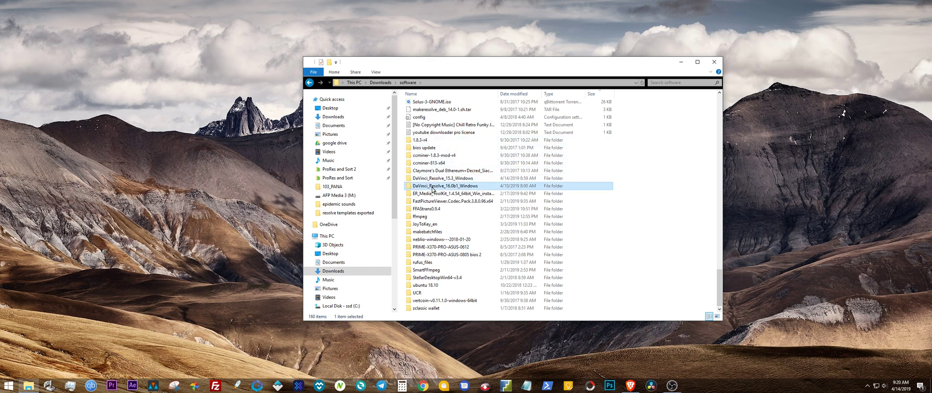
double_click(433, 187)
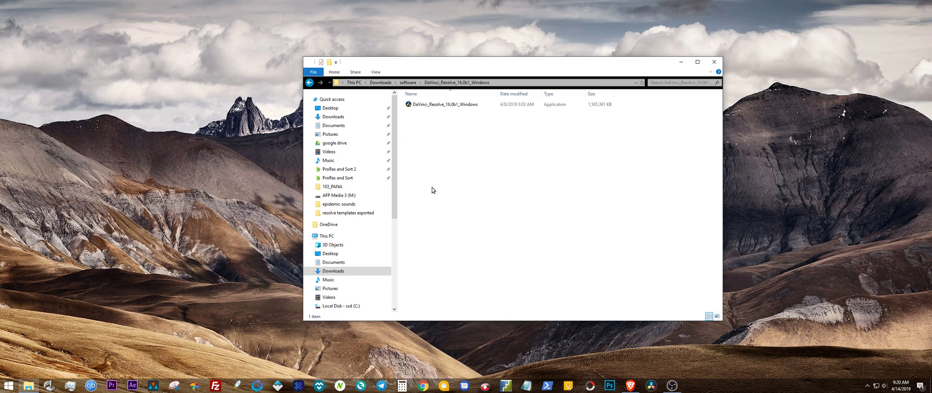
Run the Resolve 16.0.0b.017 installer, review its component list, and begin installing
click(431, 106)
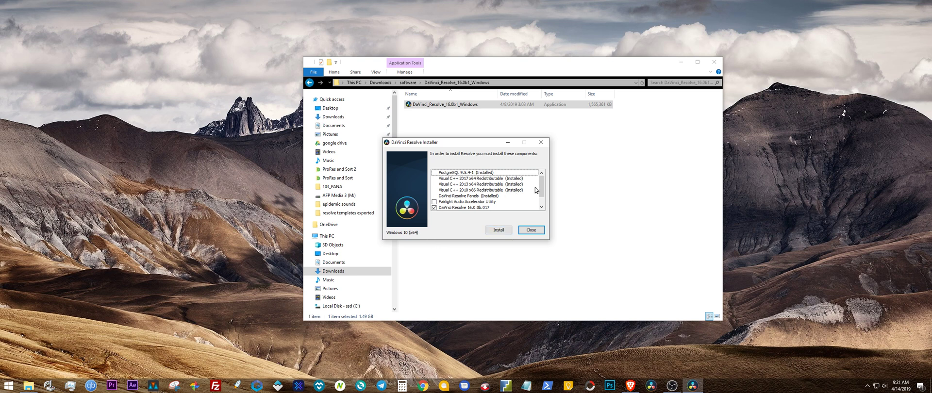
drag(542, 189, 543, 196)
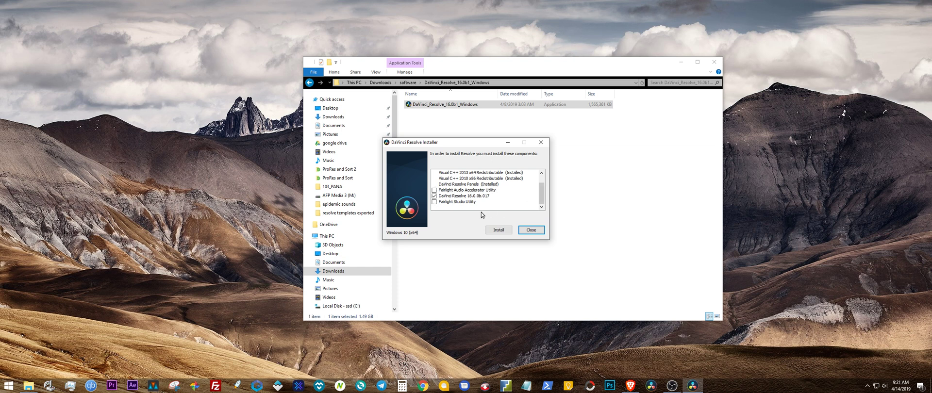
click(499, 230)
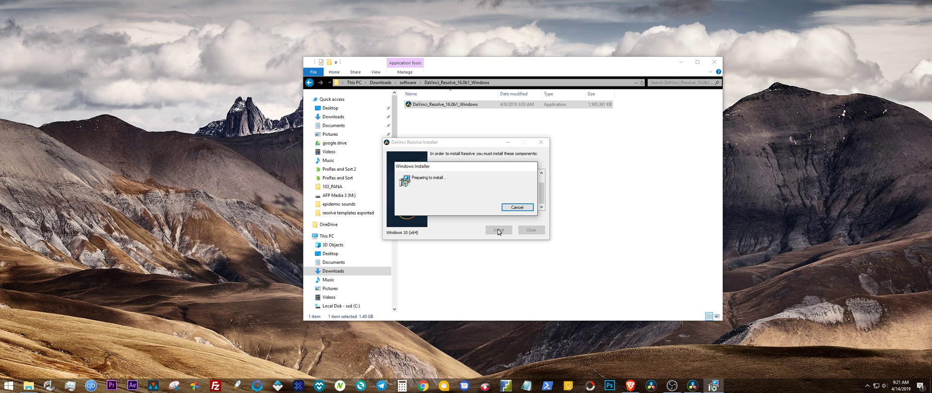
Cancel the first install, dismiss the failure message, and start the installation again
click(515, 207)
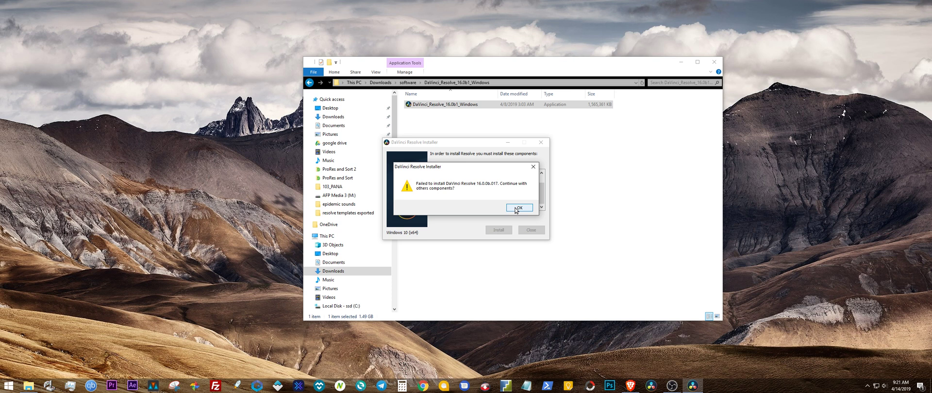
click(516, 208)
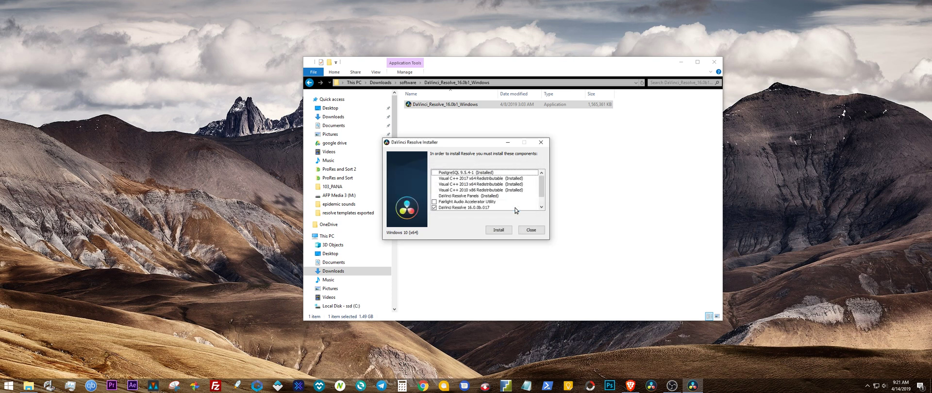
click(541, 208)
click(541, 208)
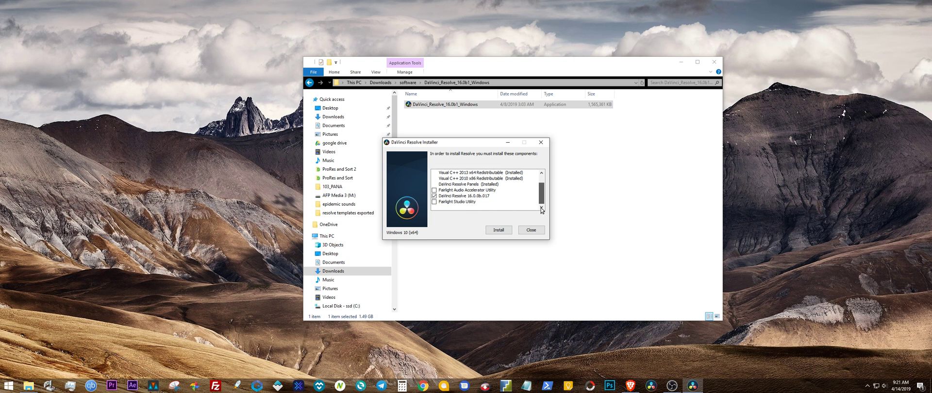
drag(540, 197, 541, 189)
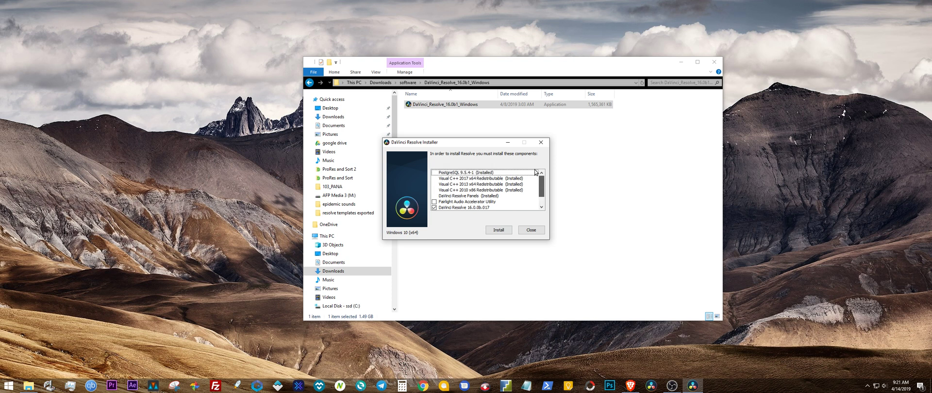
click(498, 229)
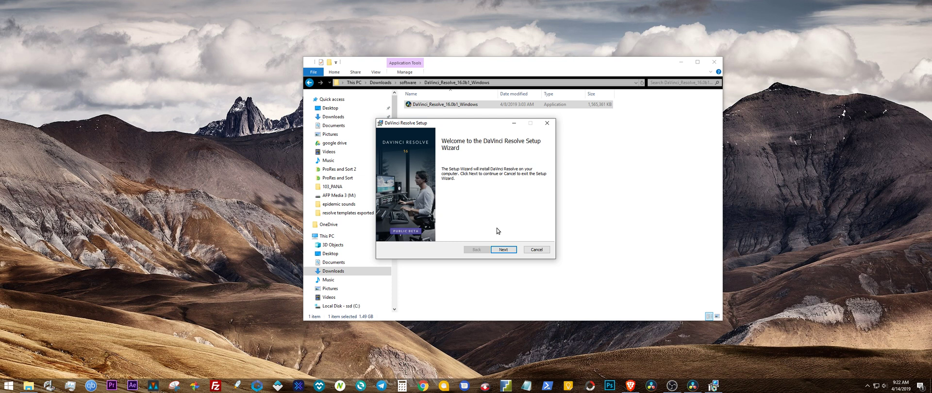
Return to File Explorer and open C:\Program Files to view the Blackmagic Design 15 folder
click(26, 386)
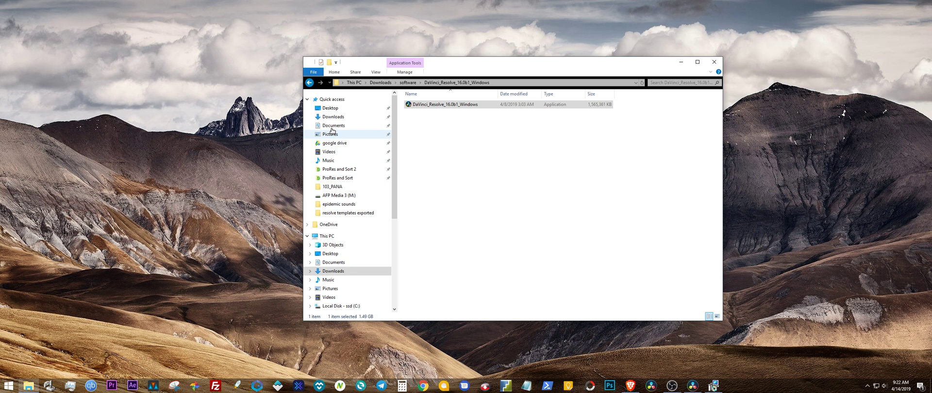
click(324, 236)
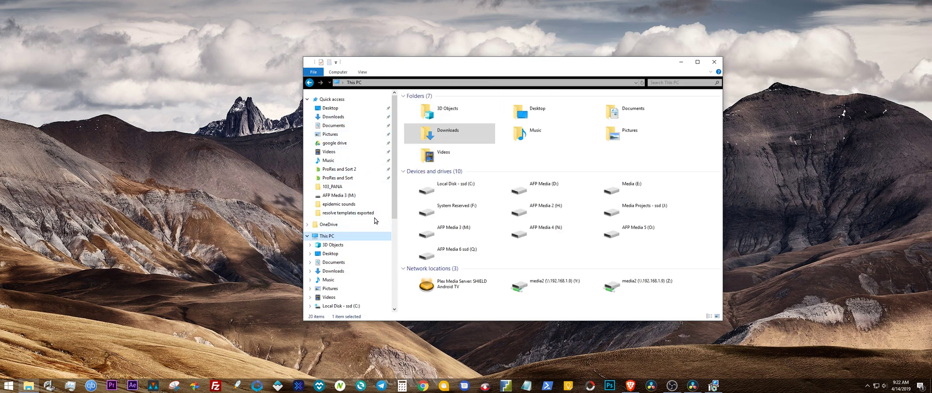
double_click(442, 187)
double_click(429, 148)
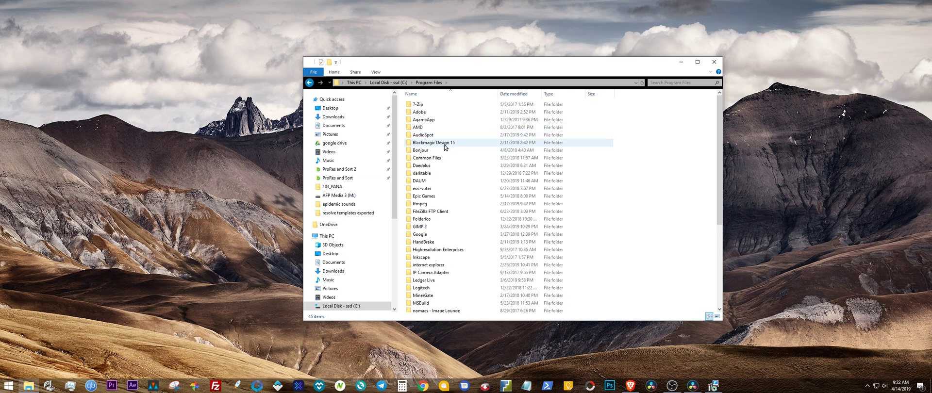
Close Explorer, pass the Welcome page, and accept the licence terms in Resolve Setup
click(712, 66)
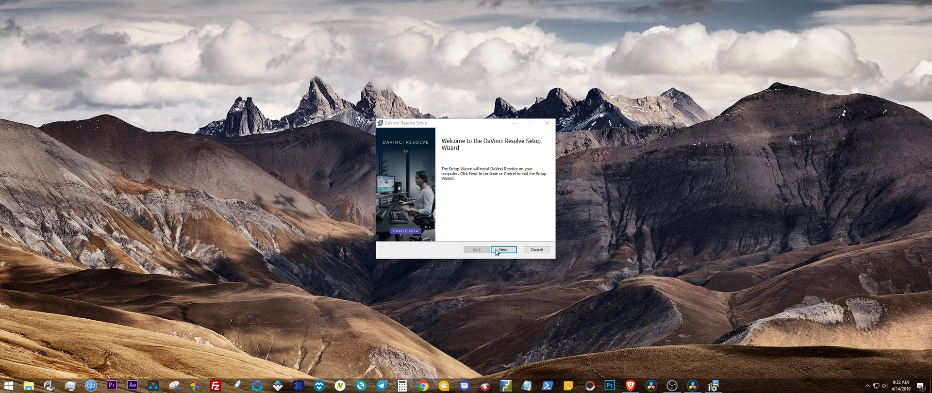
click(500, 250)
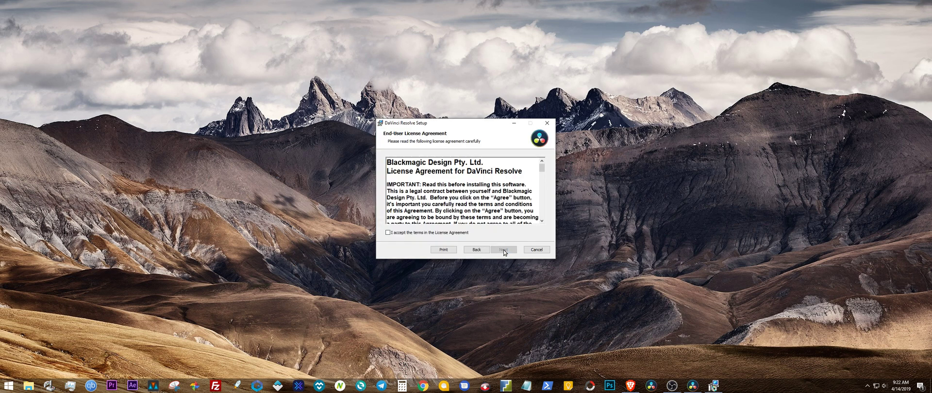
click(388, 234)
click(514, 250)
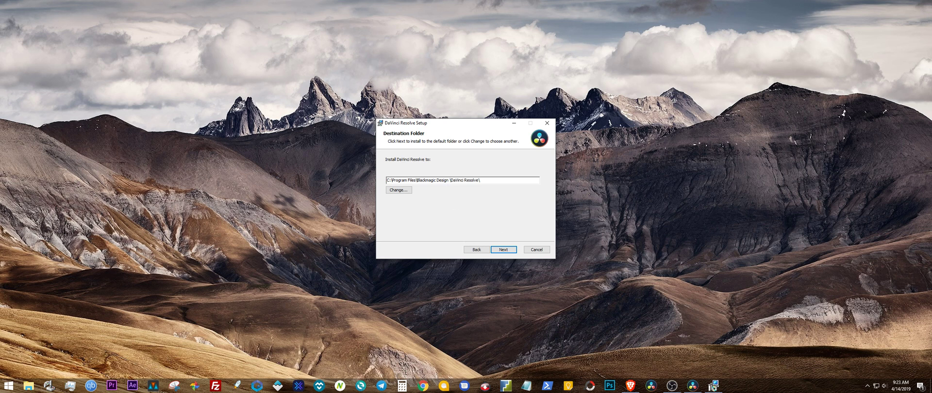
Change the destination to C:\Program Files\Blackmagic Design 16\DaVinci Resolve\ and start installing
text(16)
click(502, 250)
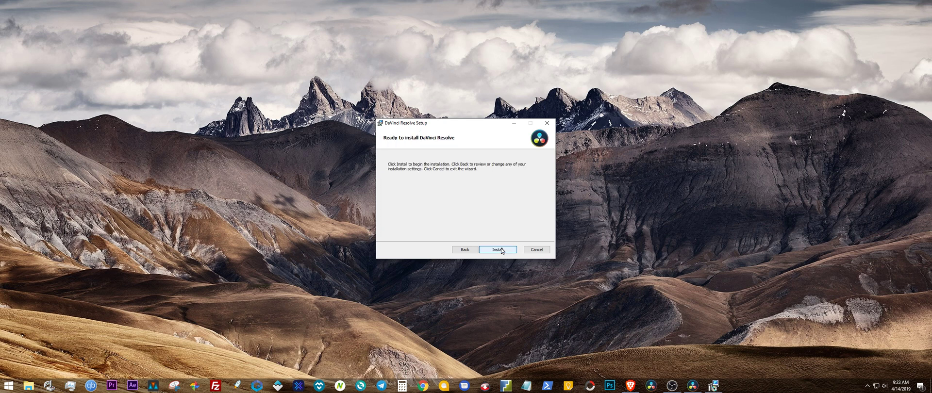
click(502, 250)
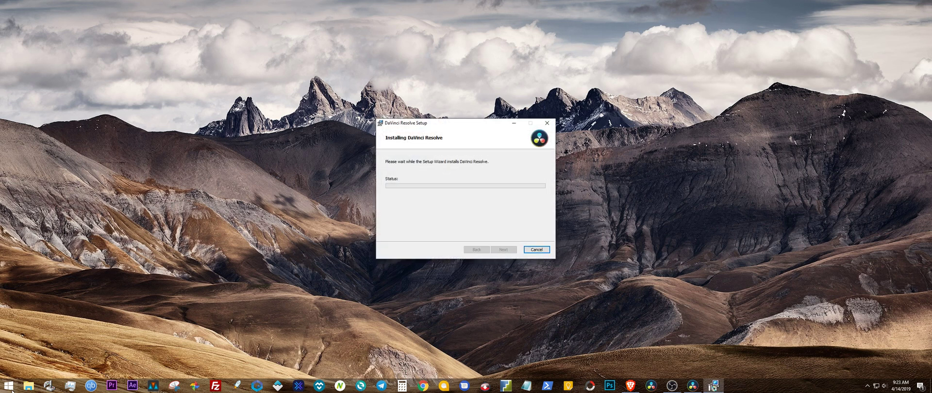
Check C:\Program Files for the new Blackmagic Design 16 folder beside Blackmagic Design 15, then close Explorer
click(28, 386)
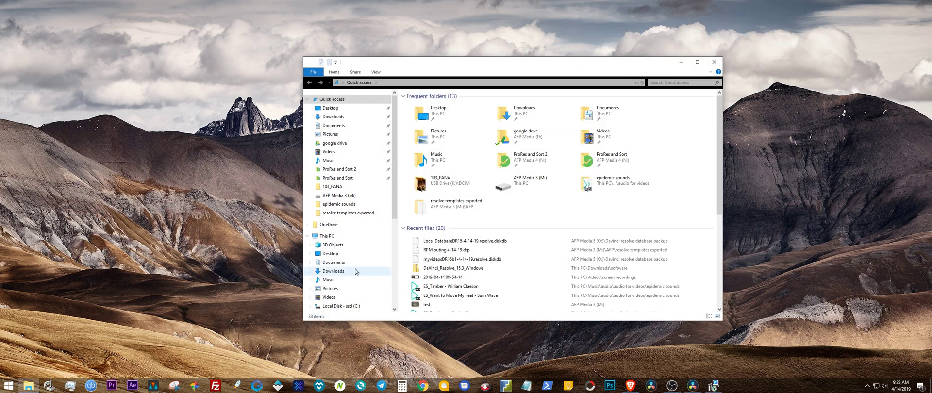
click(362, 234)
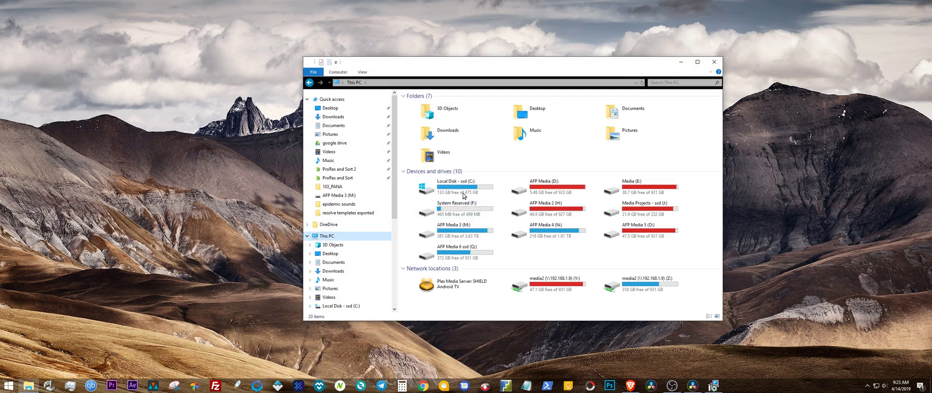
double_click(430, 181)
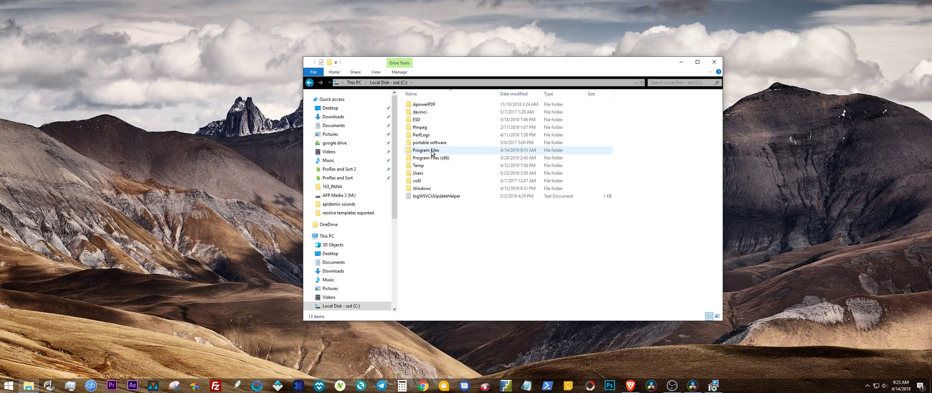
double_click(429, 151)
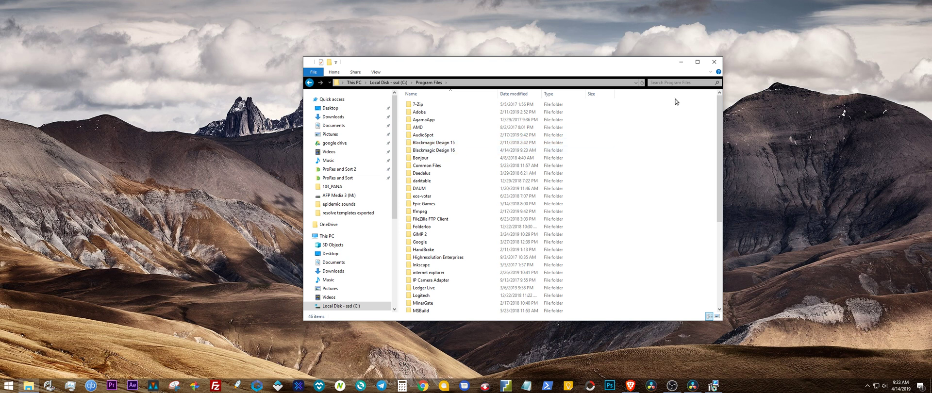
click(714, 62)
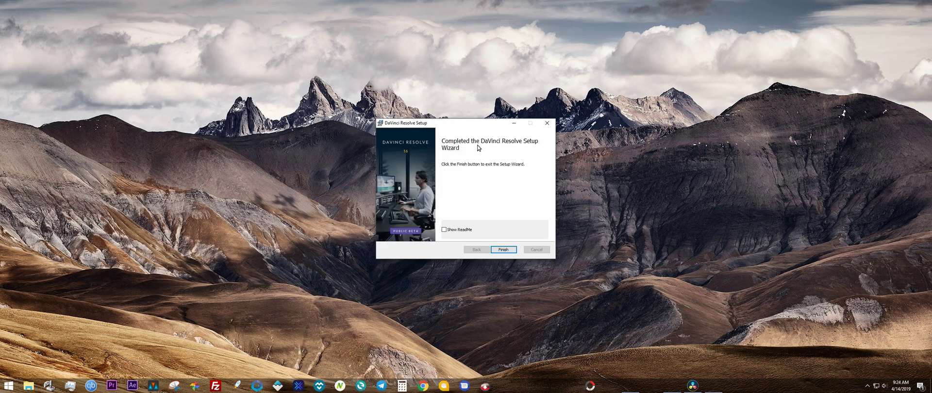
Finish setup, dismiss the success message, launch Resolve 16 from Start, and open its taskbar options to pin it
click(503, 251)
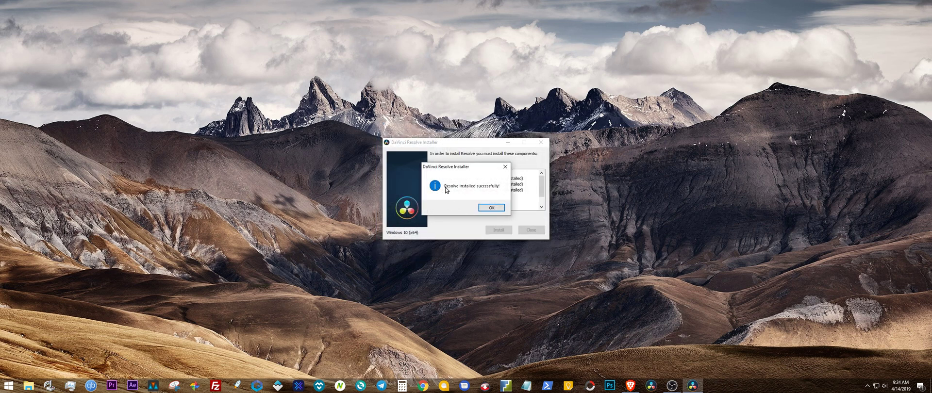
click(491, 207)
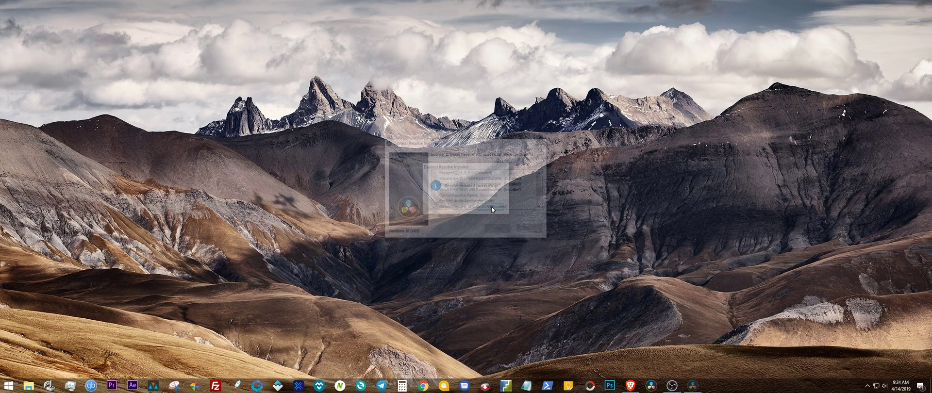
click(9, 386)
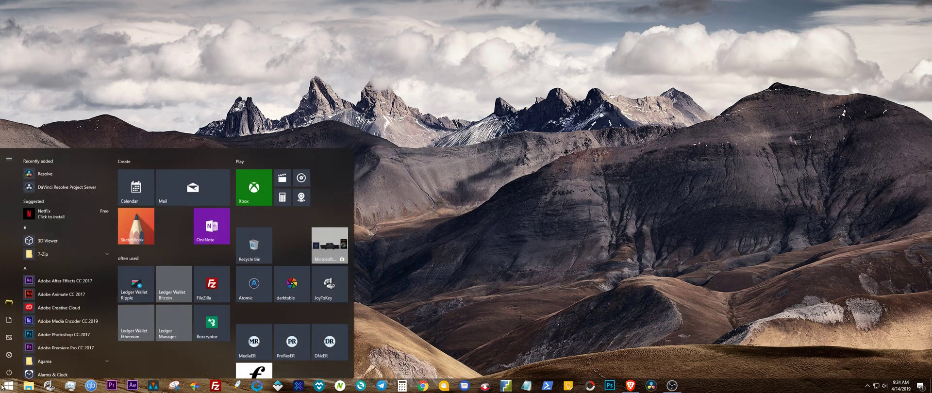
click(52, 170)
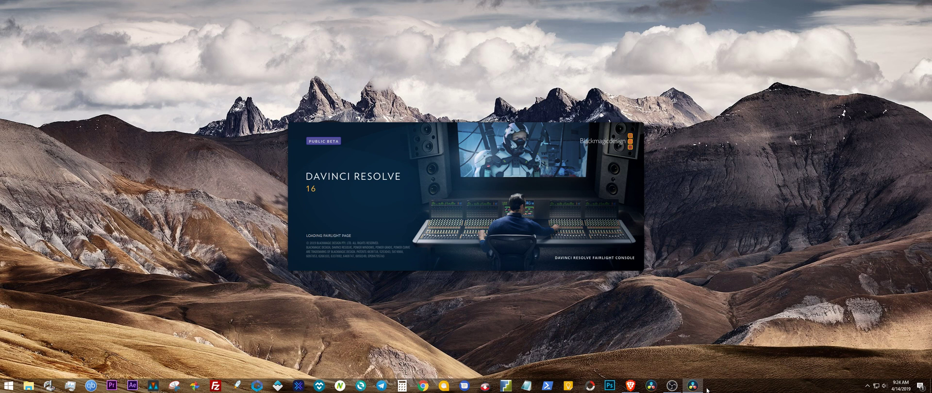
mouse_move(678, 387)
right_click(692, 387)
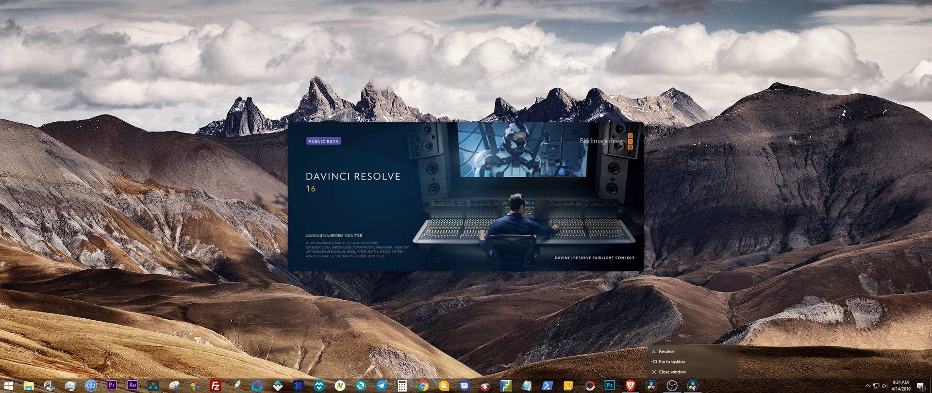
Pin Resolve for quick launching, then begin restoring a database from a backup file
click(680, 361)
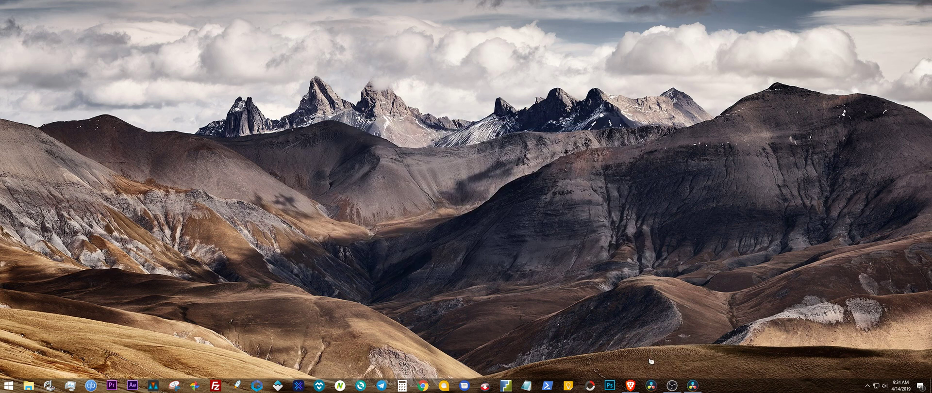
mouse_move(672, 388)
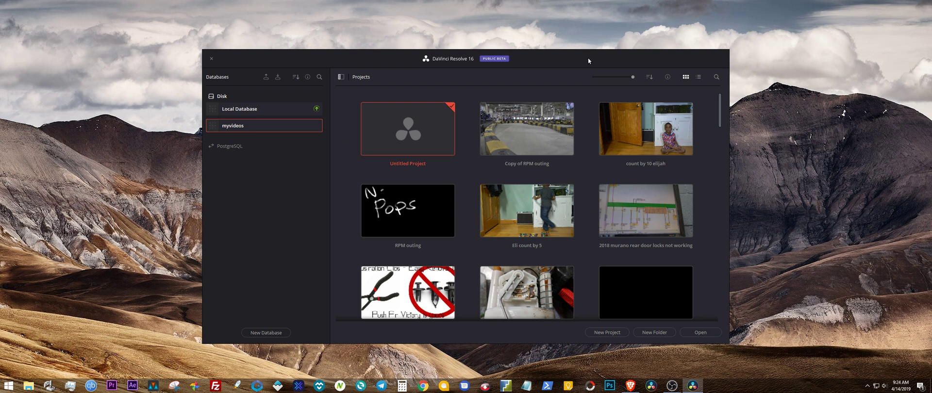
click(278, 79)
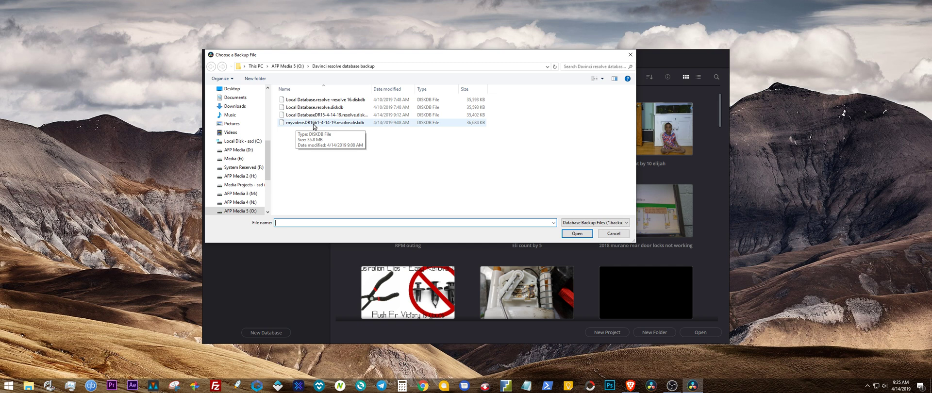
Restore myvideosDR16b1-4-14-19.resolve.diskdb, bringing back the myvideos database with its RPM outing projects
click(314, 122)
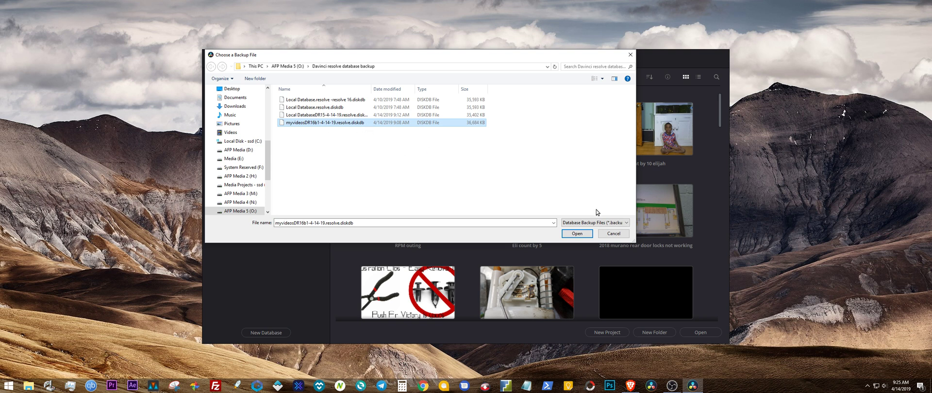
click(614, 234)
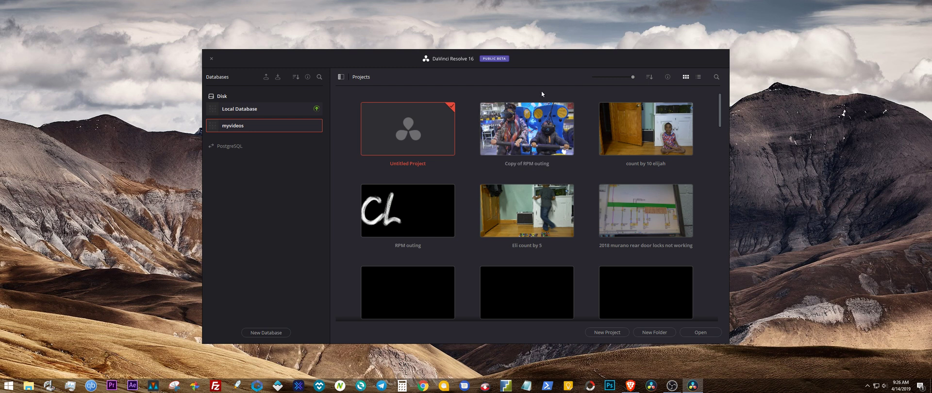
right_click(541, 131)
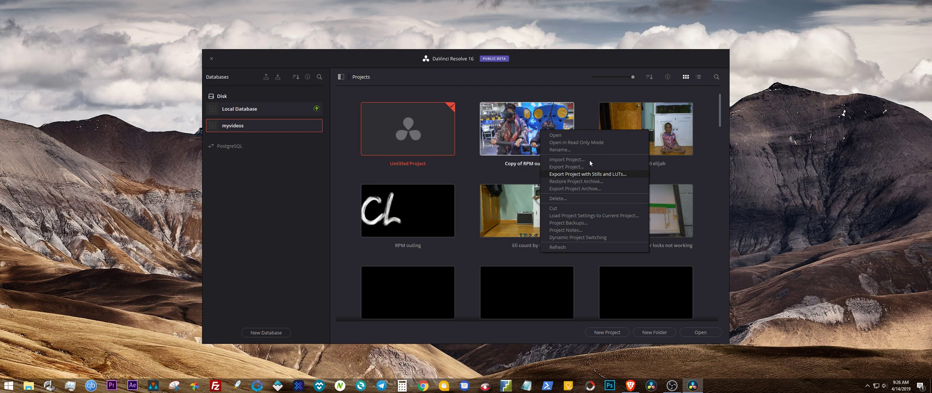
click(575, 59)
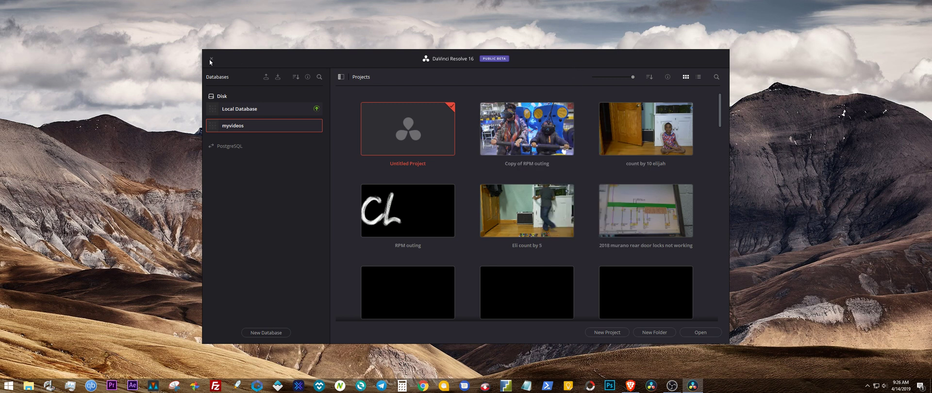